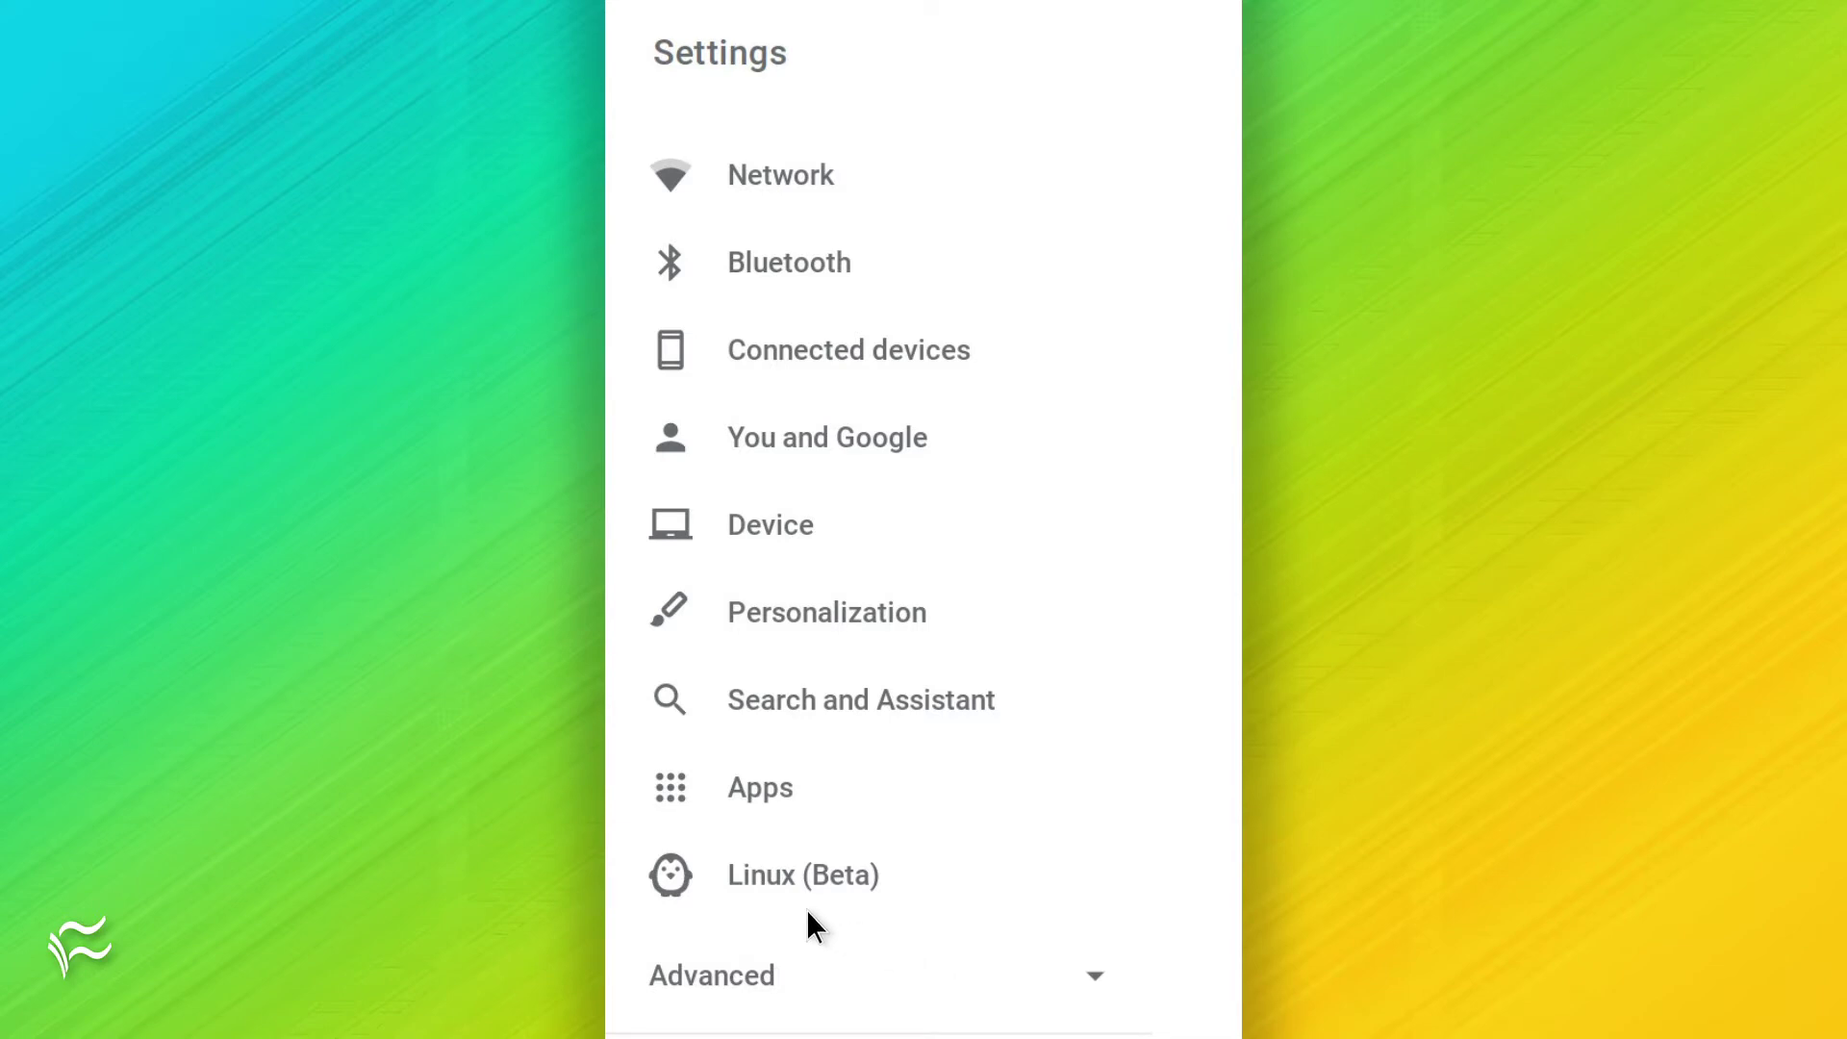
# Turn on Linux (Beta) from its Settings page and confirm the install to launch the terminal
pyautogui.click(712, 878)
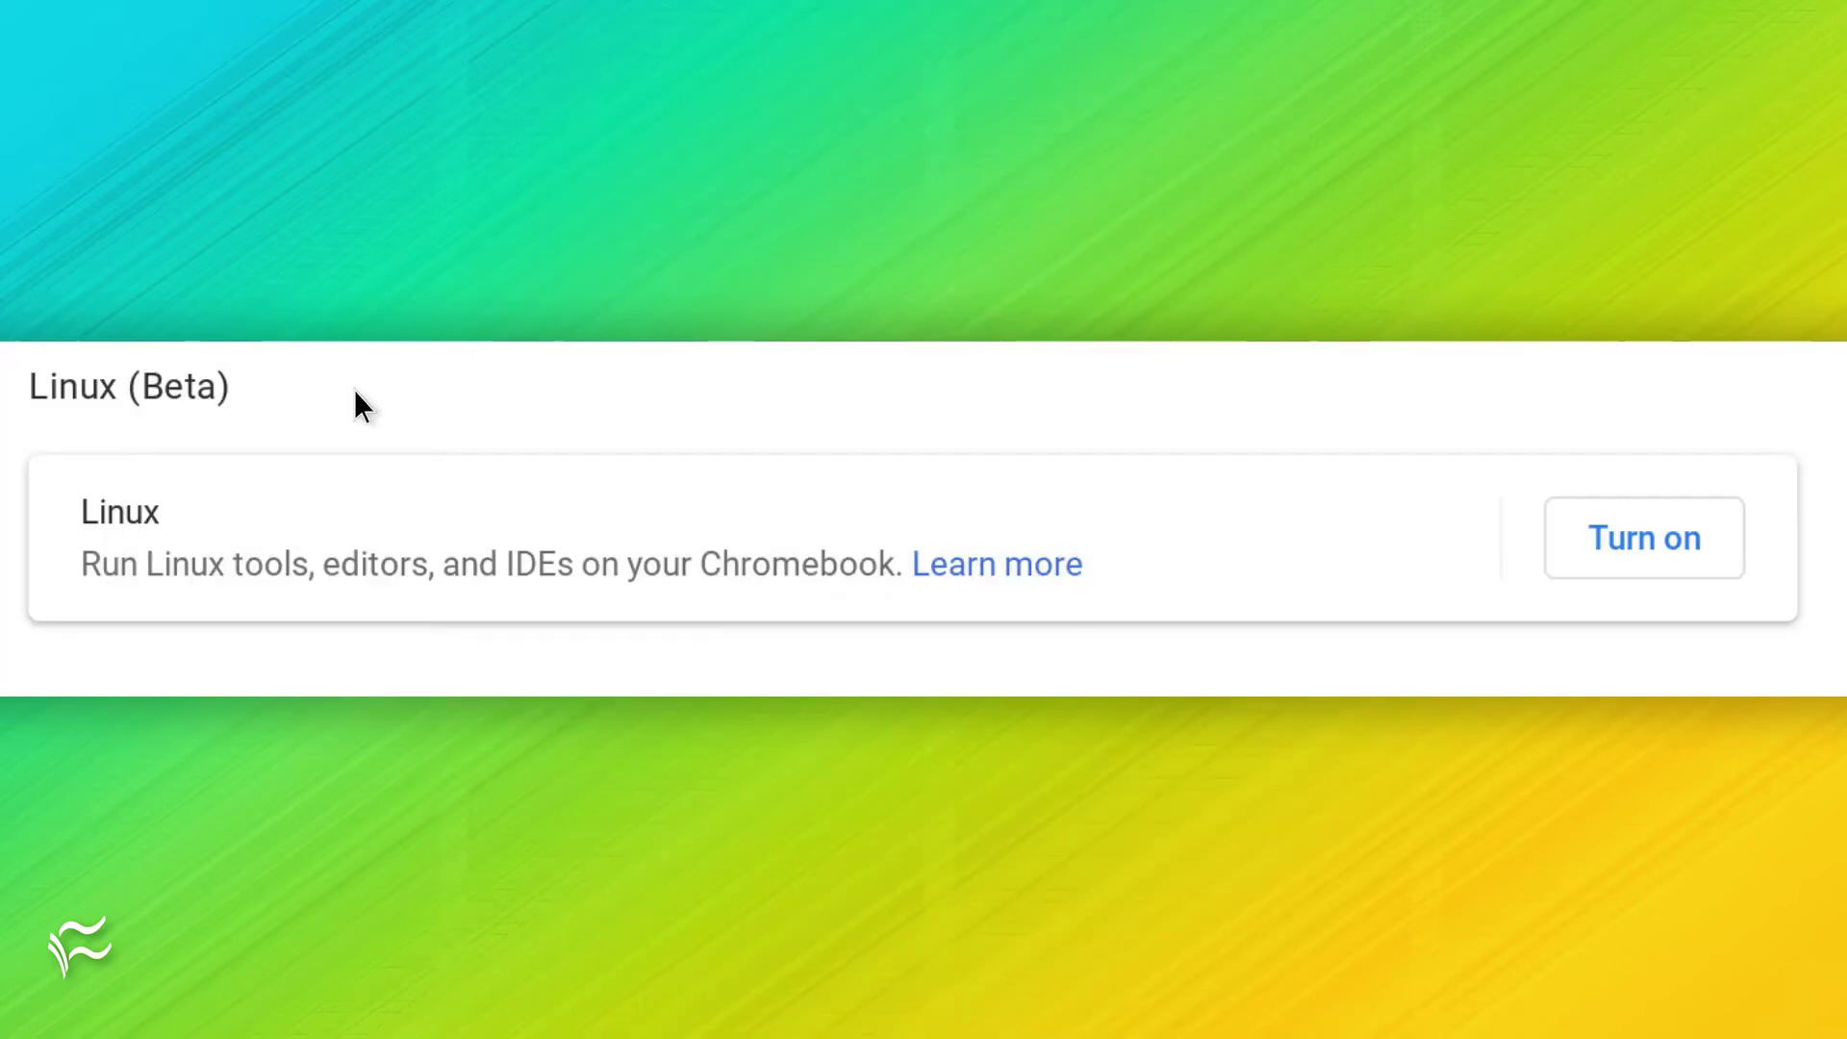
pyautogui.click(1645, 537)
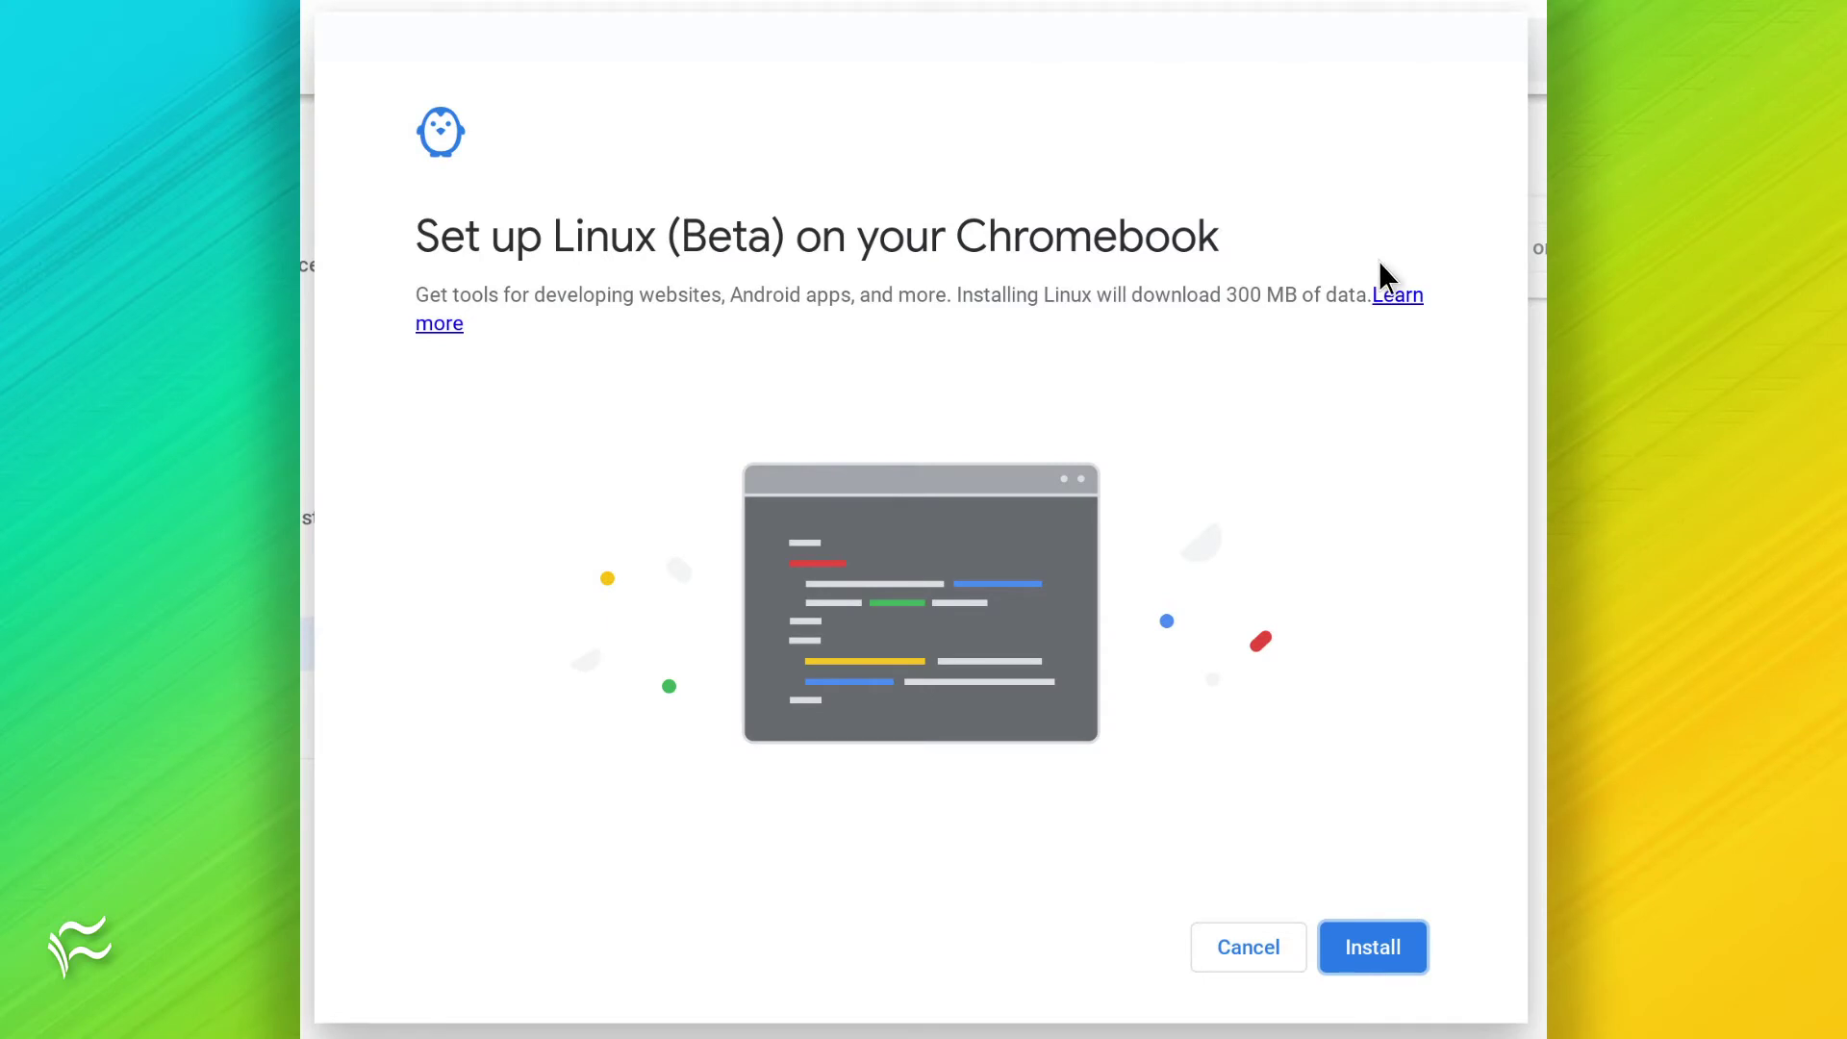
pyautogui.click(1373, 946)
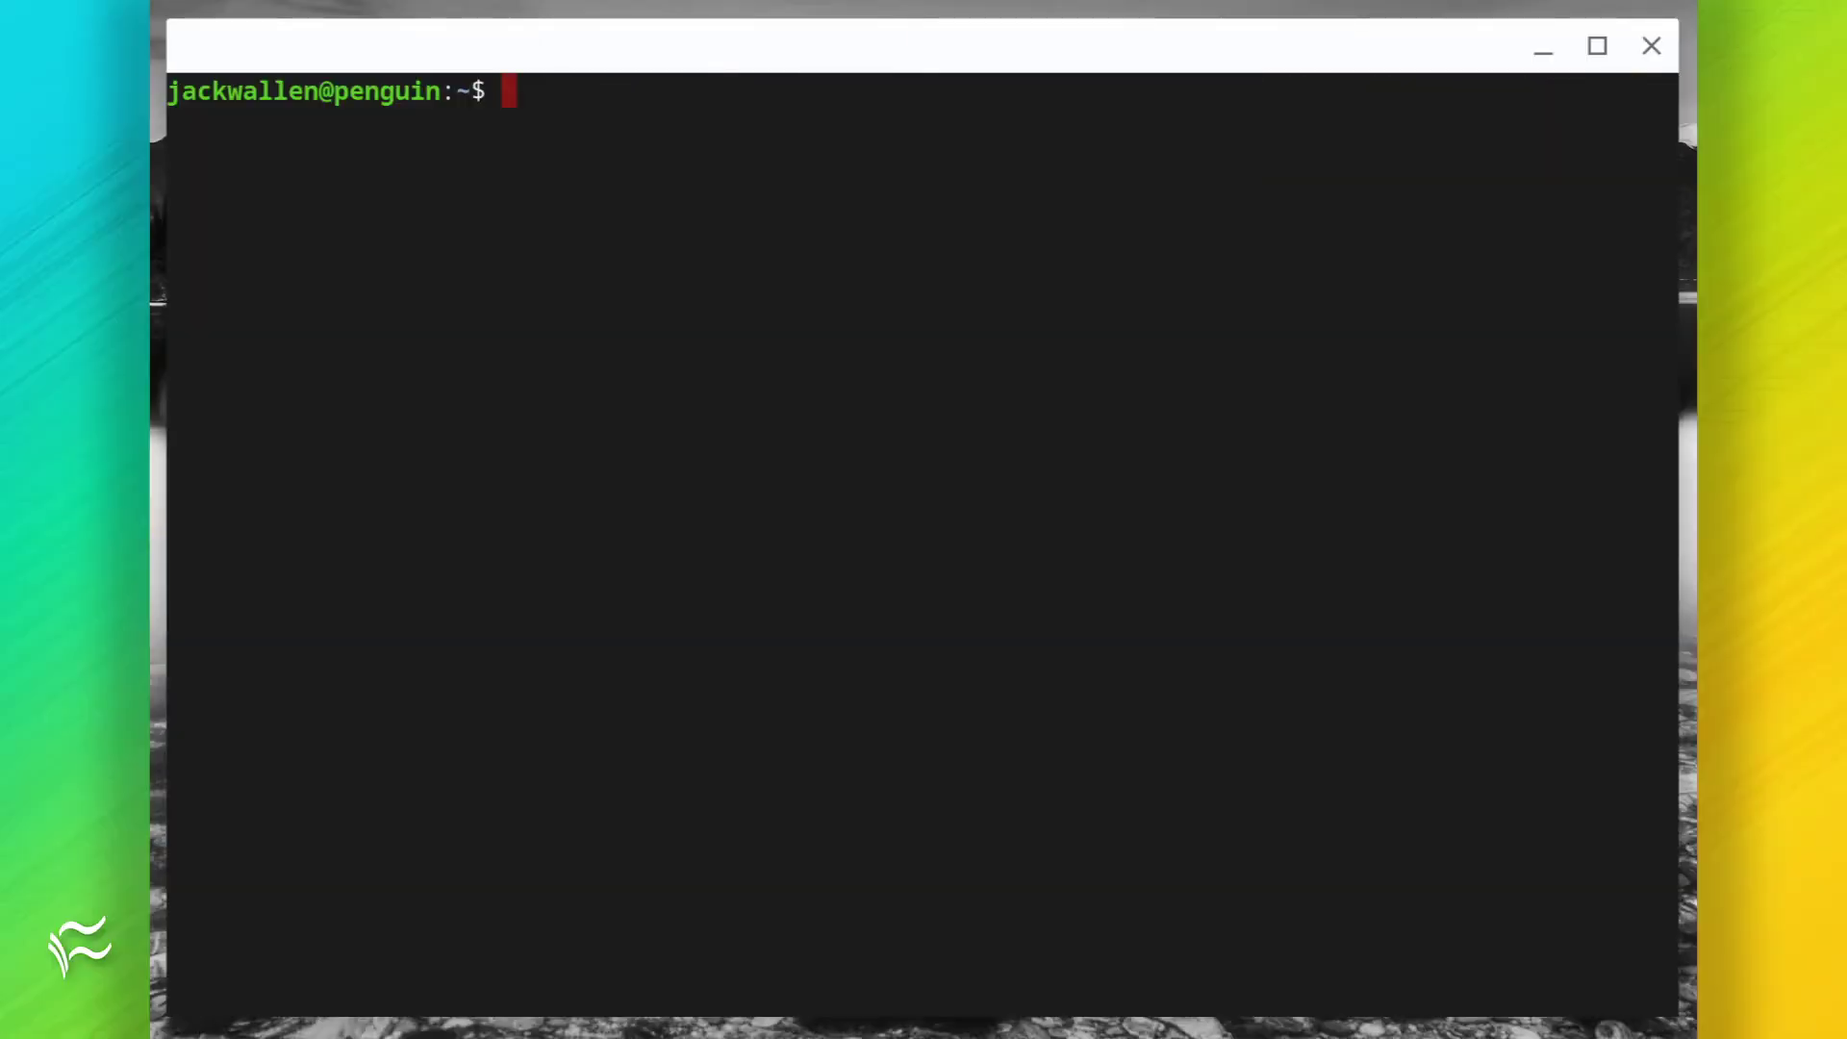